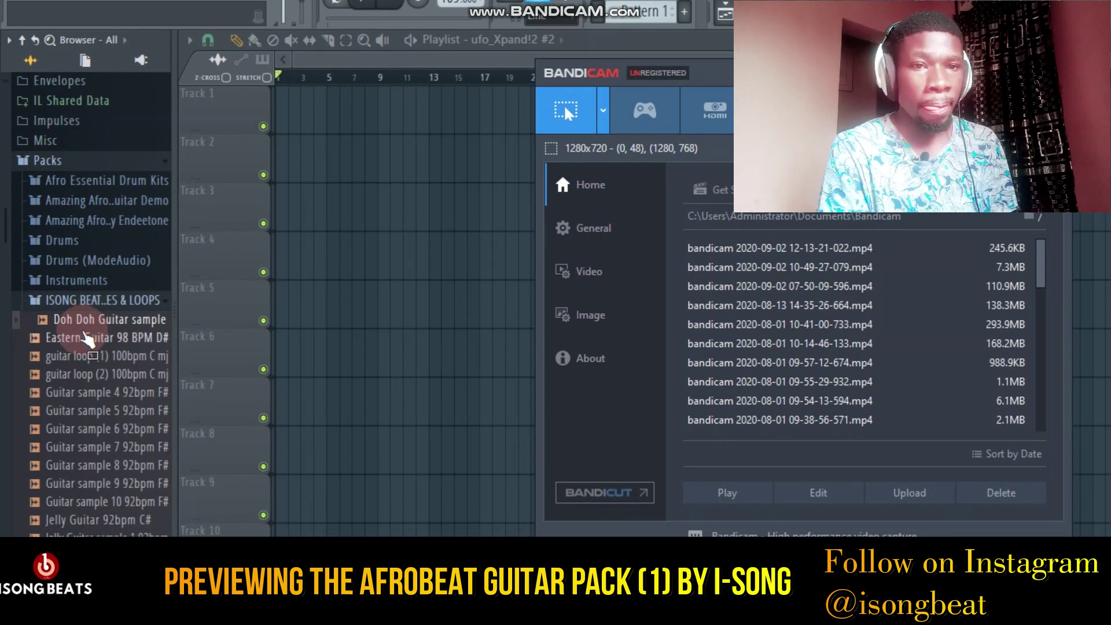
left_click_drag(87, 336, 85, 342)
left_click_drag(5, 236, 5, 262)
left_click_drag(4, 304, 4, 304)
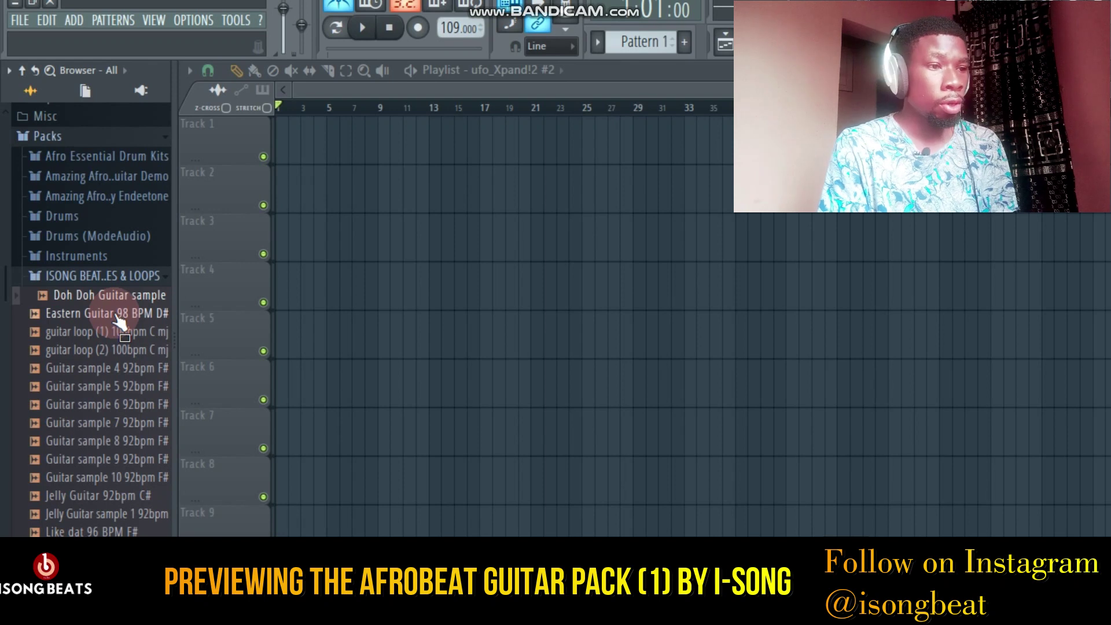
left_click_drag(120, 325, 120, 326)
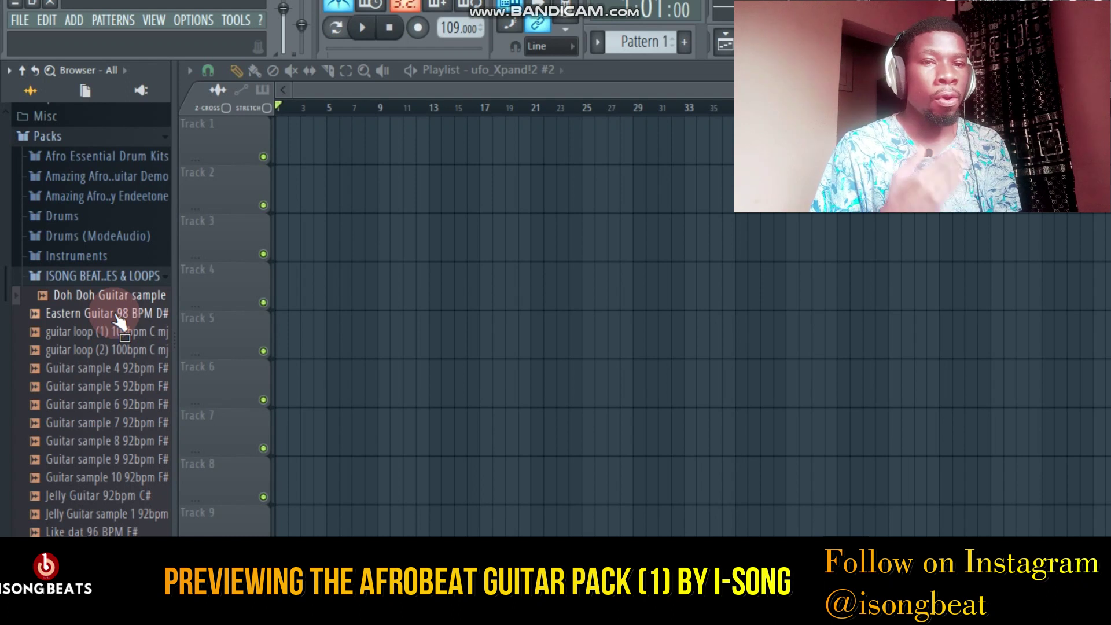
Step: Place guitar loop (1) 100bpm C mj at bar 1 of Track 3 and set the project tempo to 110 BPM
mouse_move(113, 332)
left_mouse_down()
mouse_move(183, 299)
mouse_move(298, 211)
mouse_move(189, 312)
mouse_move(139, 315)
mouse_move(113, 365)
mouse_move(129, 349)
mouse_move(128, 323)
left_mouse_up()
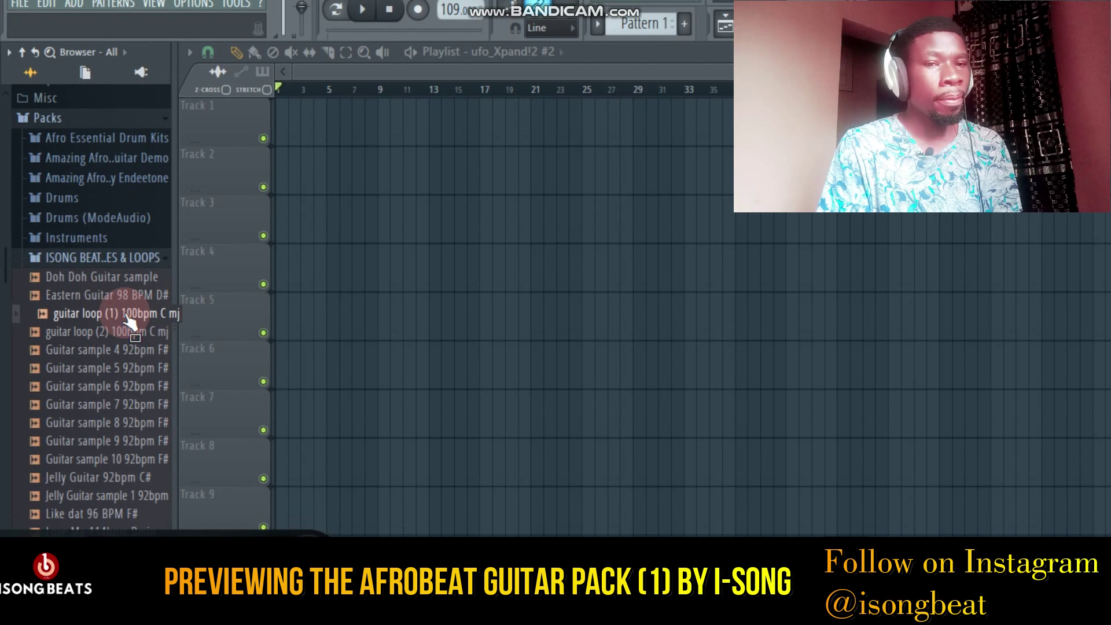
left_click_drag(129, 322, 280, 260)
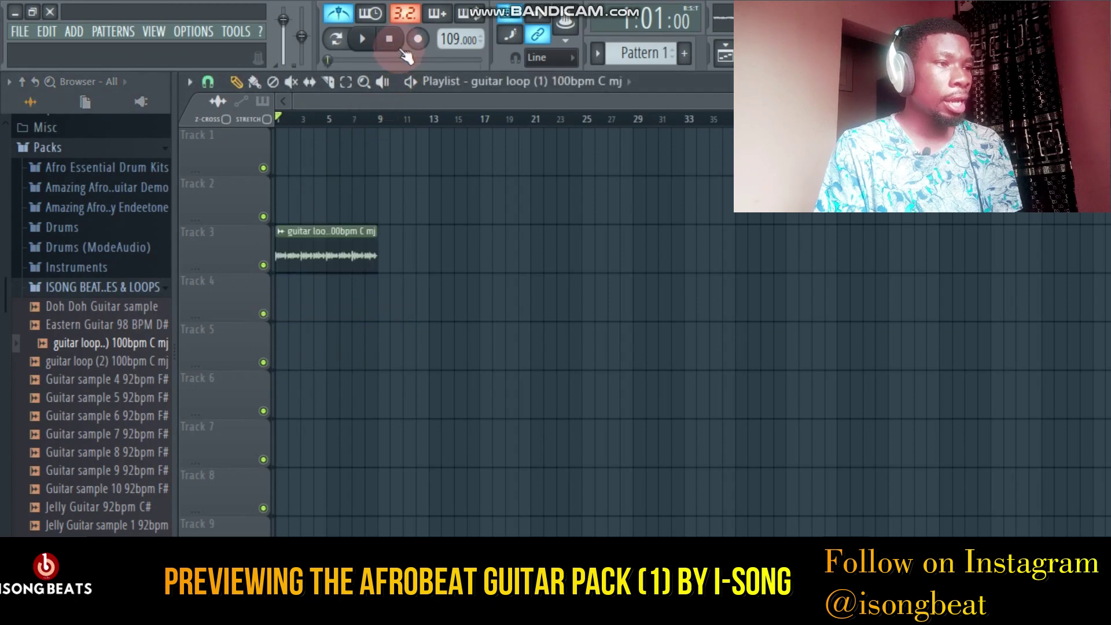
left_click_drag(443, 37, 442, 36)
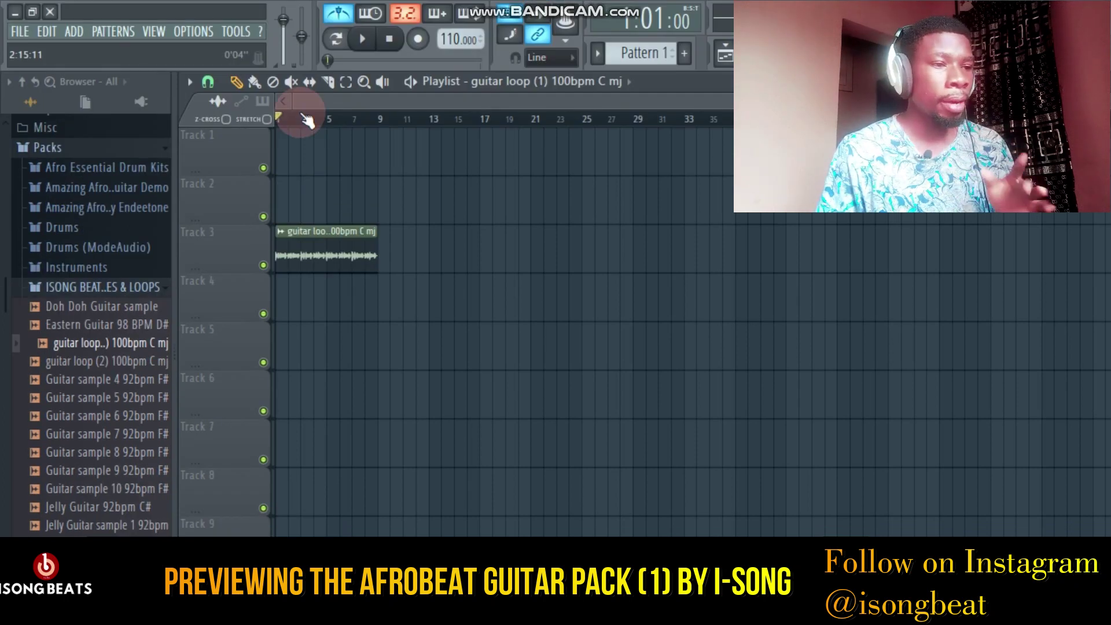
Step: Delete the guitar loop clip from Track 3 of the playlist
right_click(327, 235)
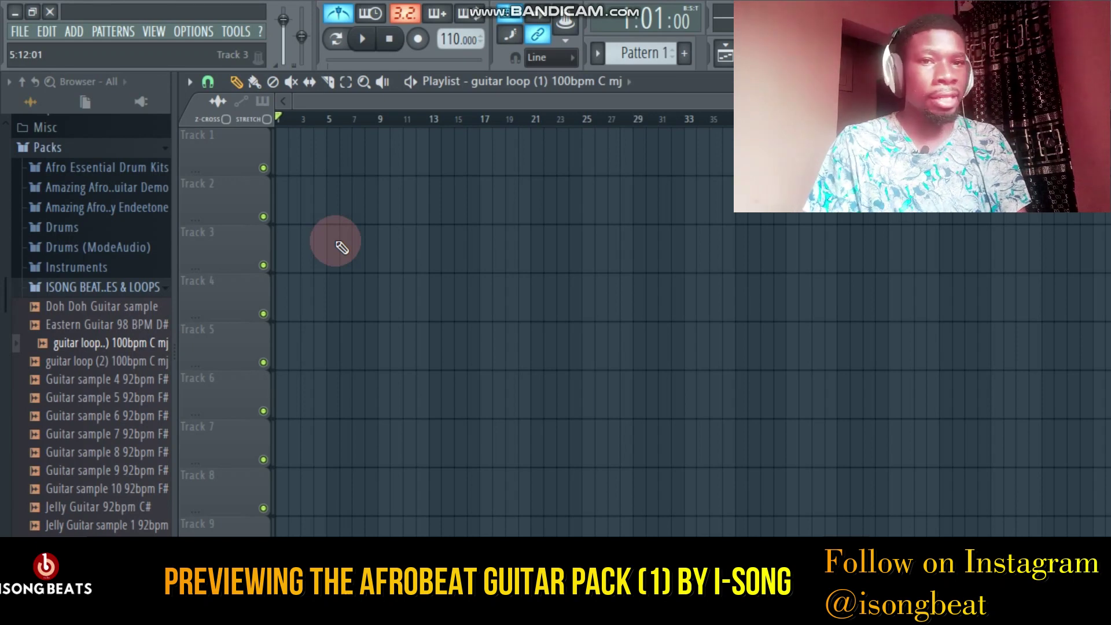
Step: Audition Doh Doh Guitar sample, Eastern Guitar 98 BPM D#, and guitar loops (1) and (2) 100bpm C mj from the loops pack
left_click_drag(5, 289, 3, 313)
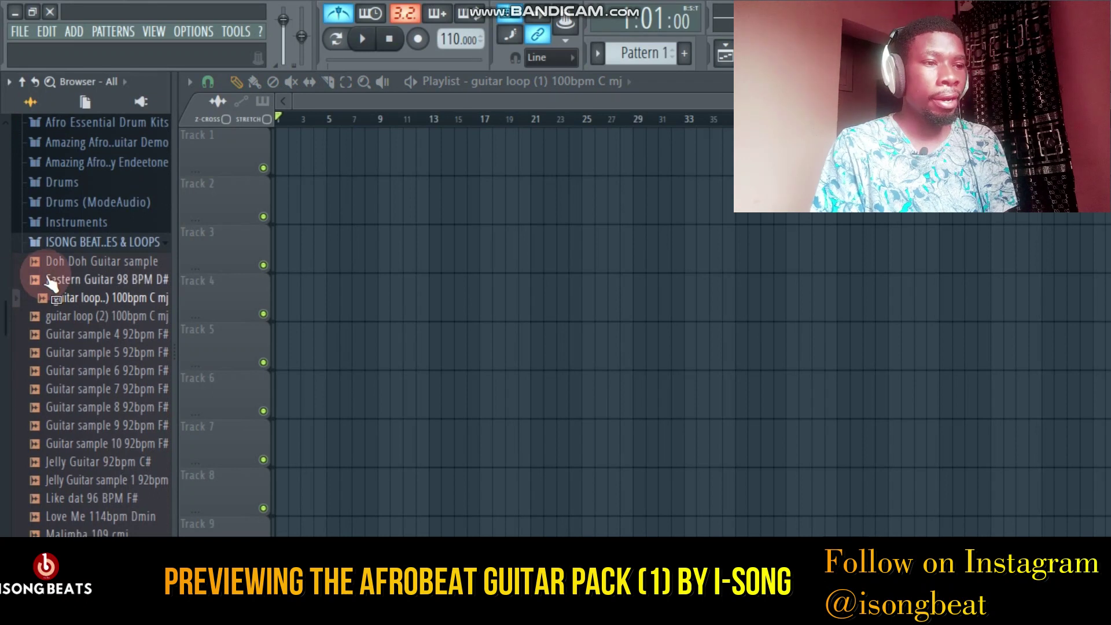
left_click(62, 263)
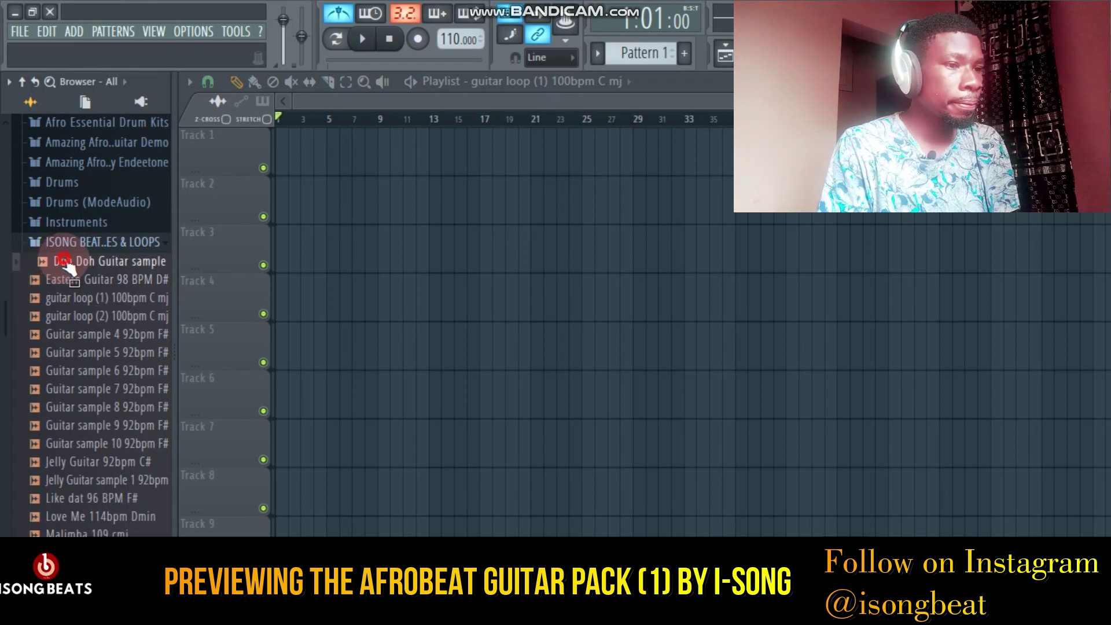
left_click_drag(65, 262, 67, 298)
left_click(63, 280)
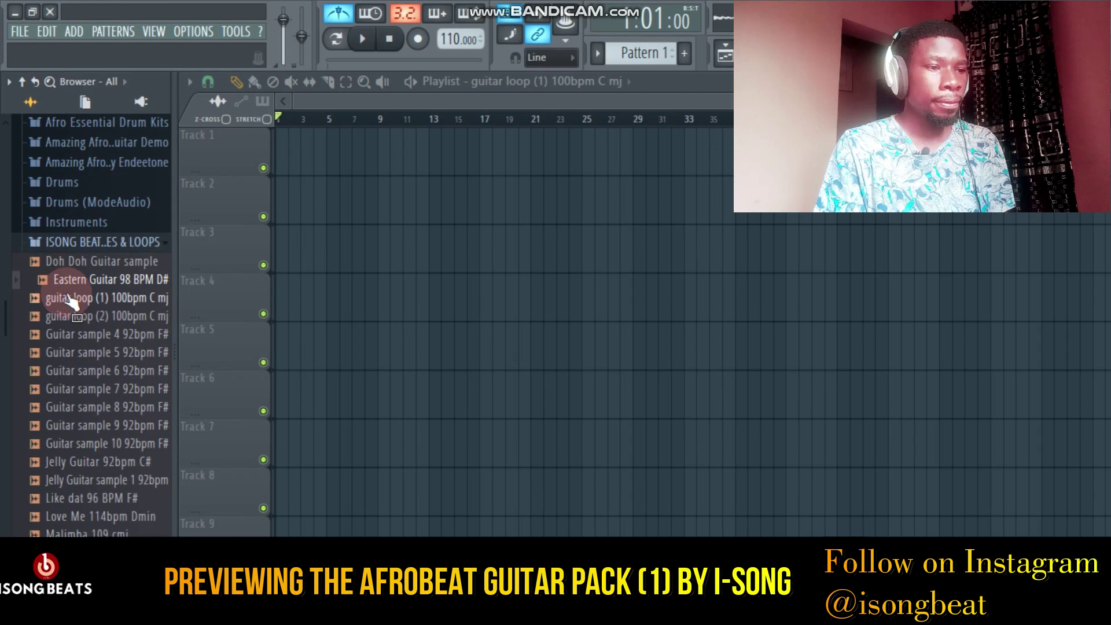
left_click(68, 299)
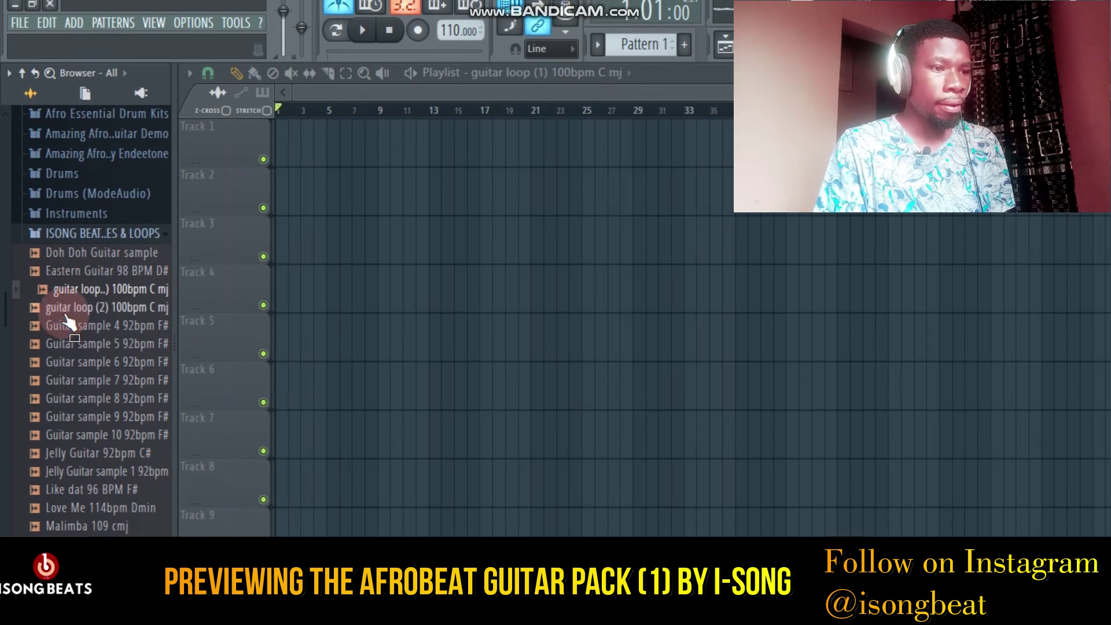
left_click(68, 311)
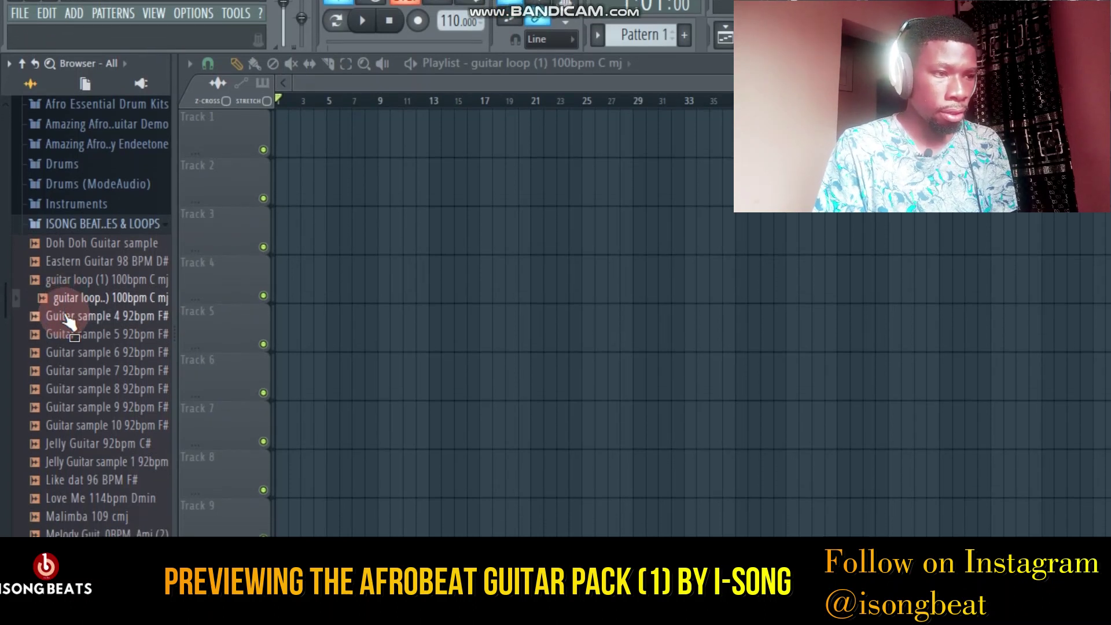
Step: Audition Guitar samples 4, 5 and 6 at 92bpm F# from the loops pack
left_click(66, 318)
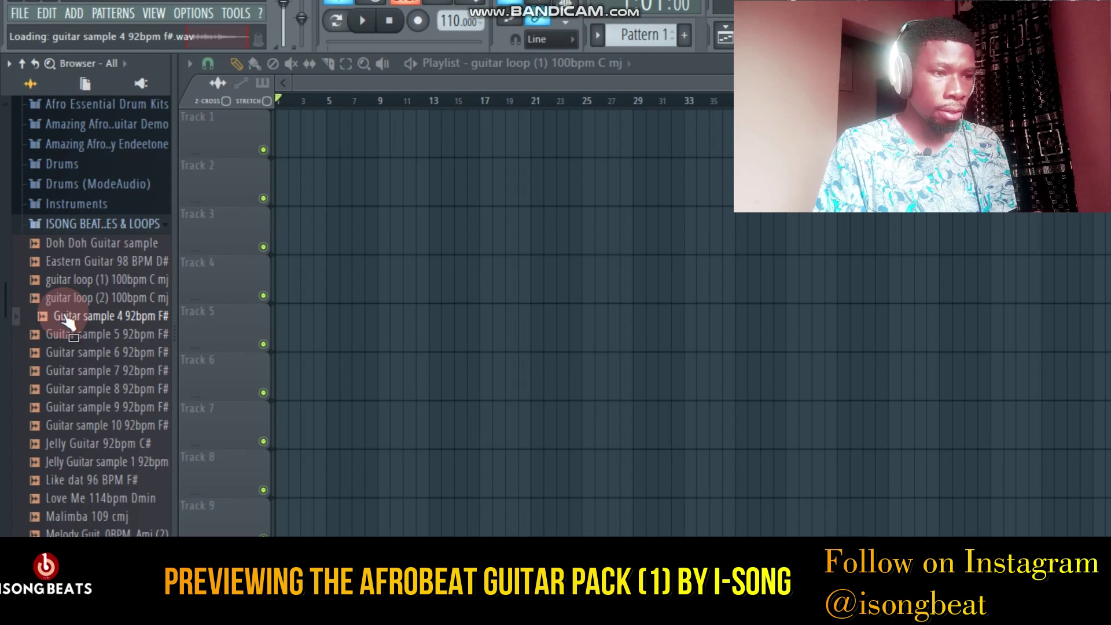
left_click_drag(8, 313, 7, 328)
left_click(55, 330)
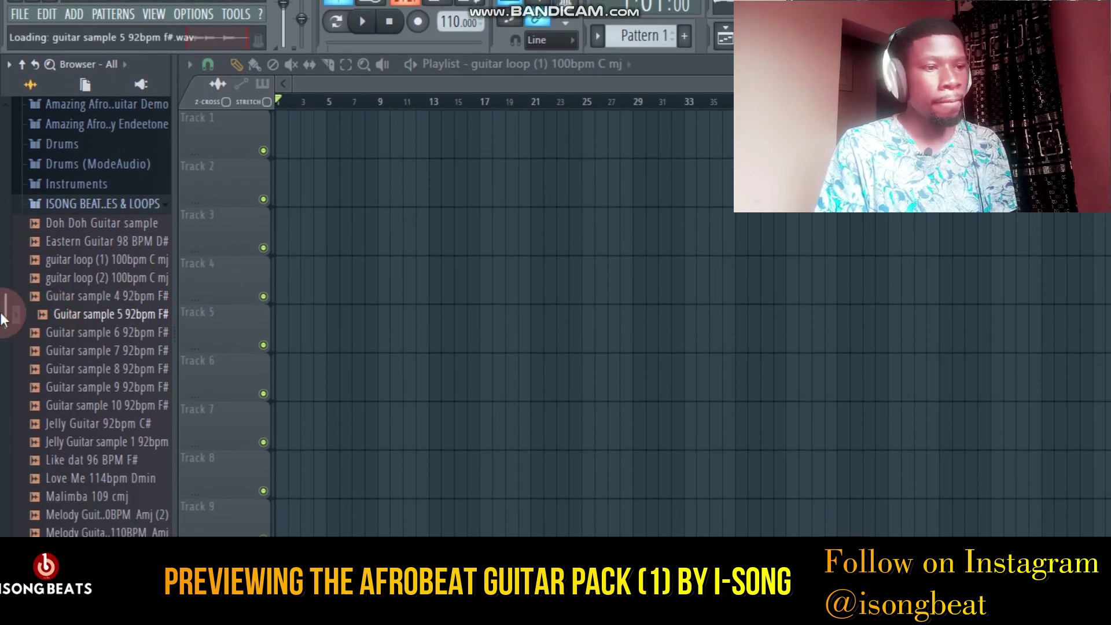
scroll(6, 313, "down", 1)
left_click(48, 320)
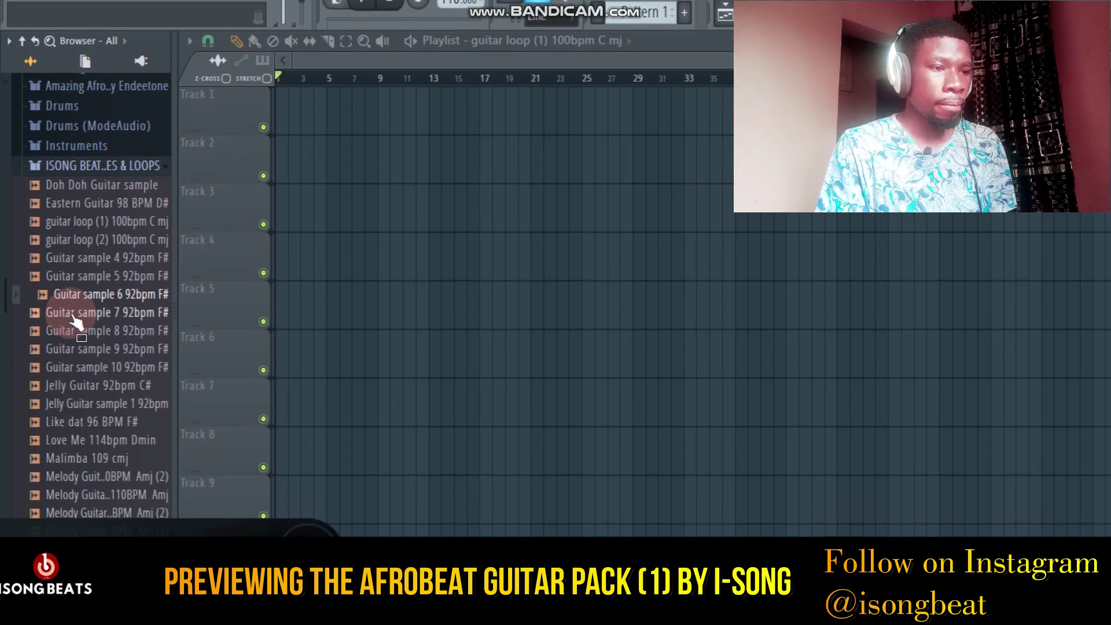
left_click(76, 317)
left_click(75, 294)
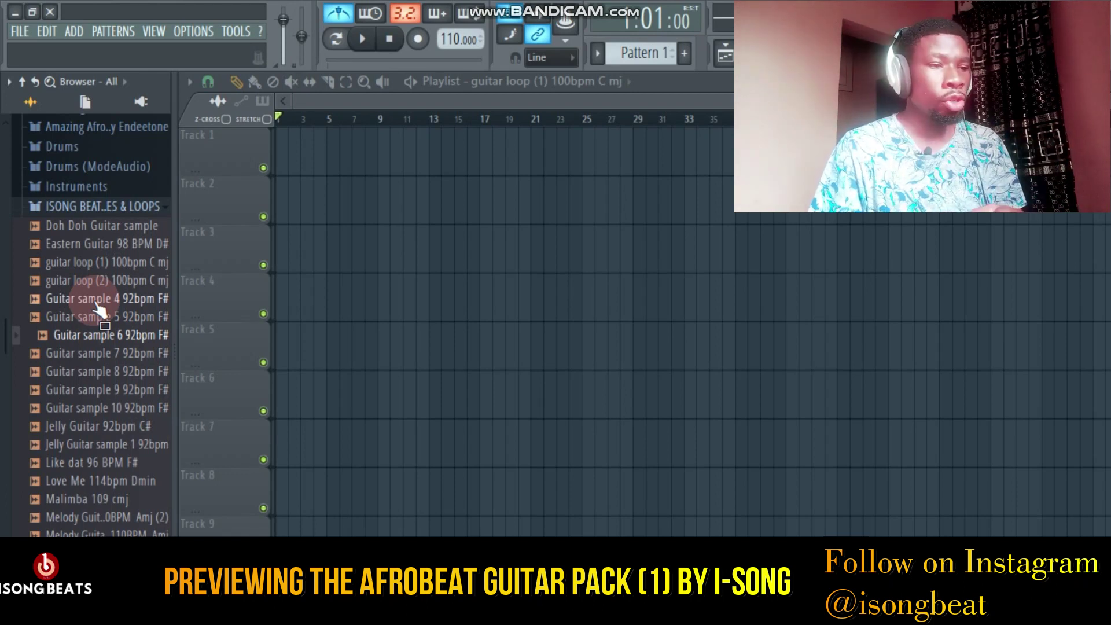
Step: Play Guitar samples 4 through 7 at 92bpm F# one after another to compare them
left_click(94, 301)
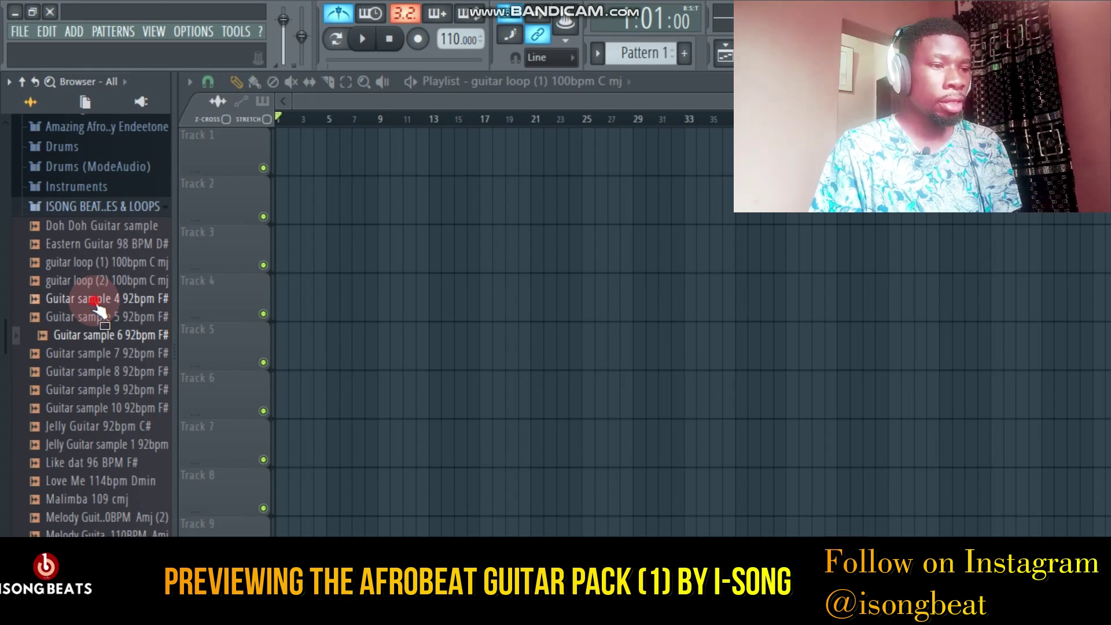
left_click(99, 320)
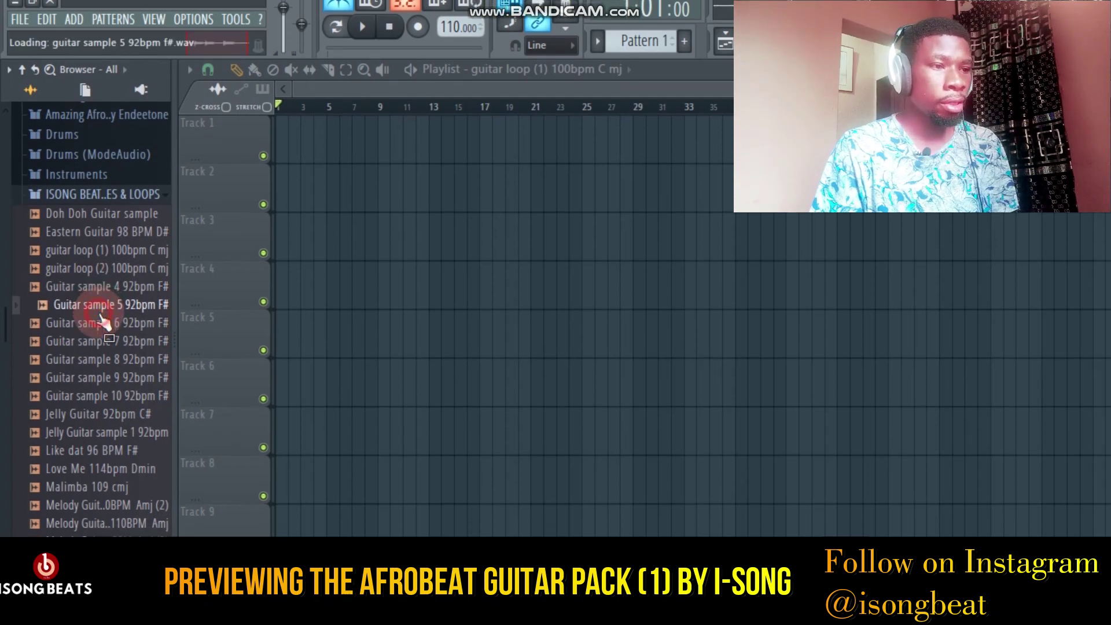
left_click(98, 322)
left_click(98, 341)
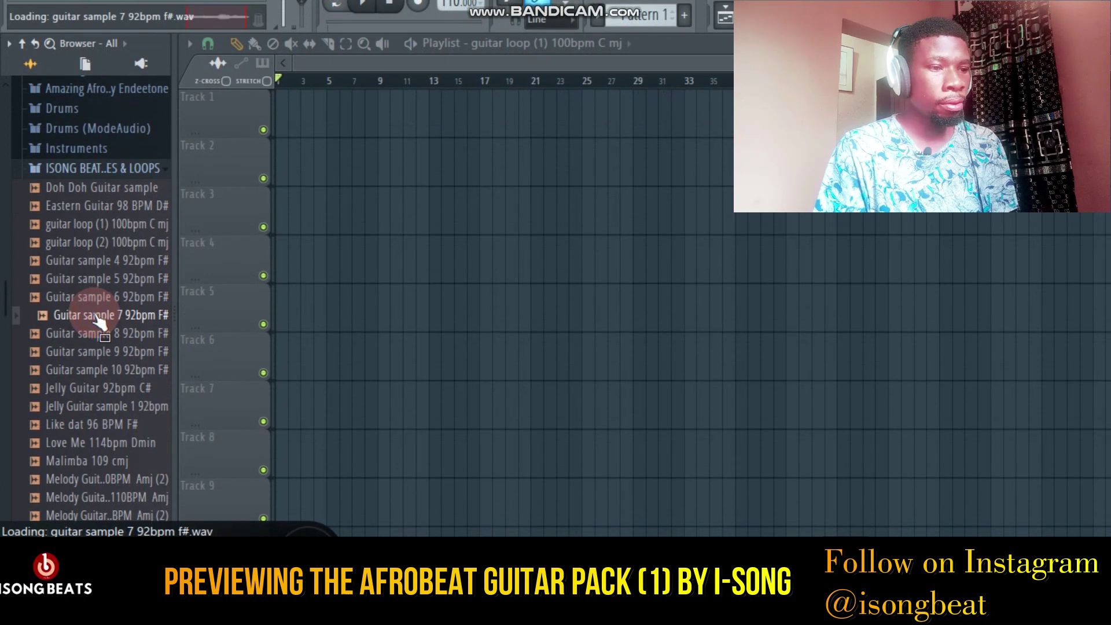
left_click(87, 335)
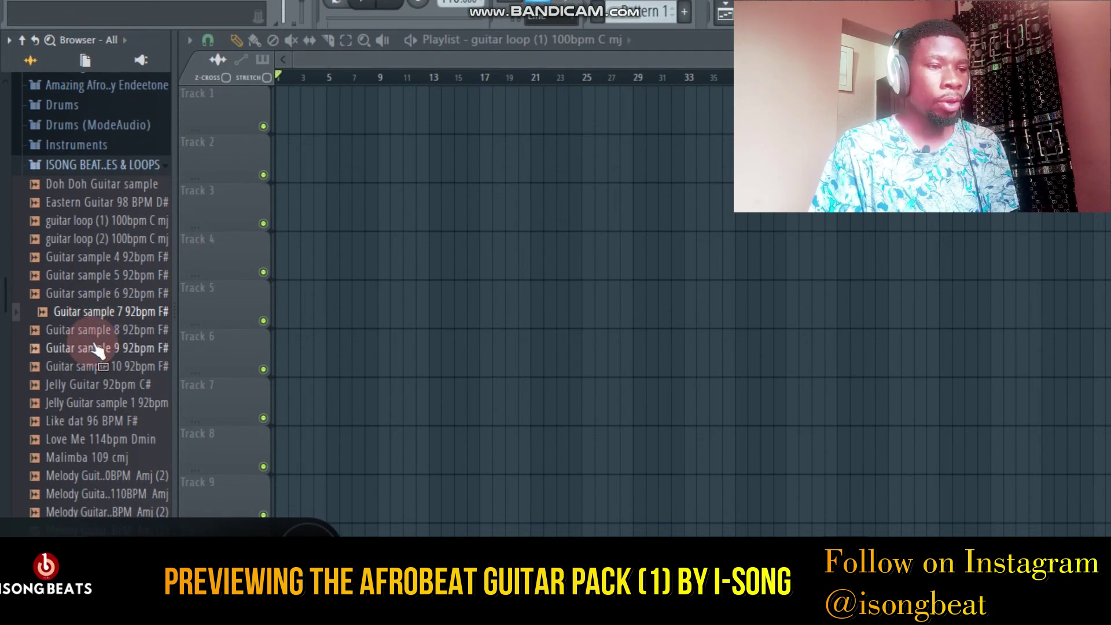
left_click(98, 315)
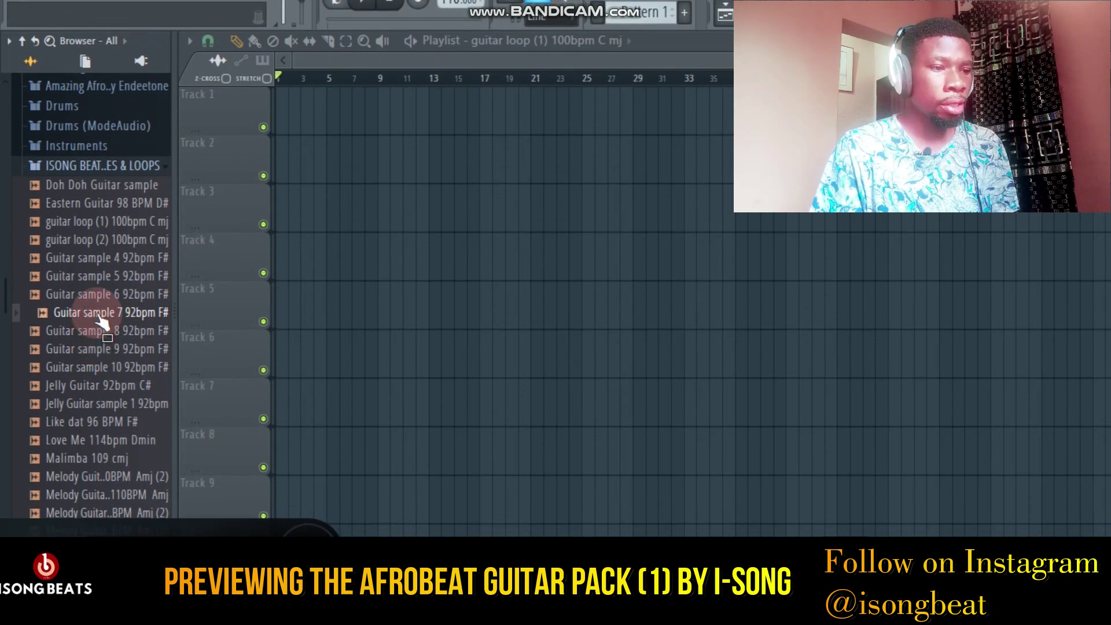
Step: Audition Guitar samples 8, 9 and 10 at 92bpm F#
left_click(95, 331)
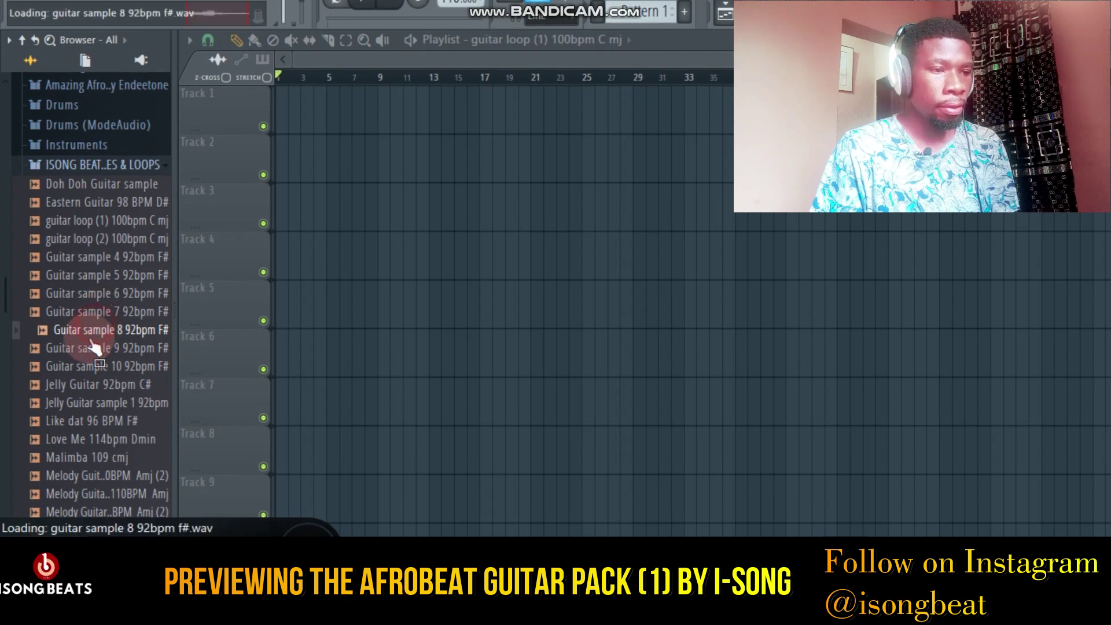
left_click(88, 349)
left_click(87, 370)
Step: Audition Jelly Guitar 92bpm C#, Jelly Guitar sample 1 92bpm and Like dat 96 BPM F#
left_click_drag(6, 316, 11, 344)
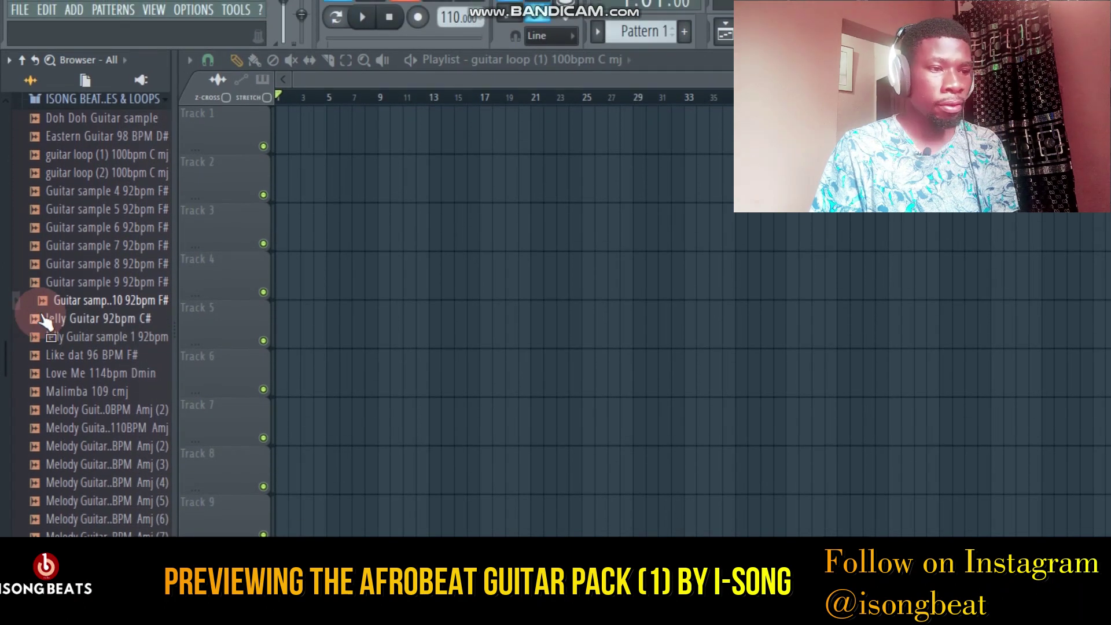
left_click(82, 319)
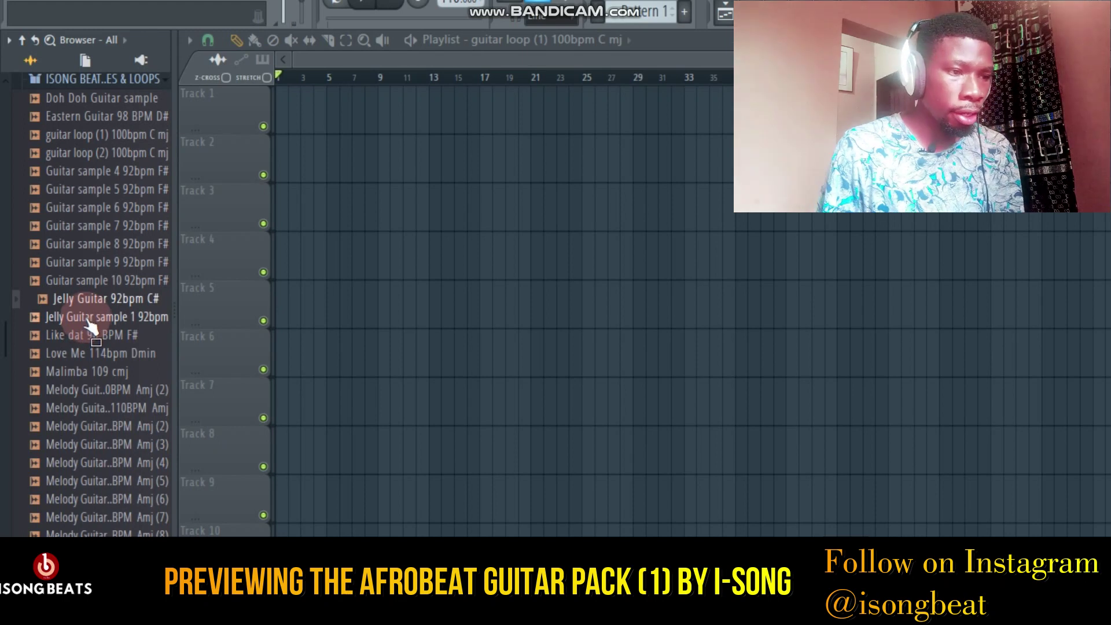
left_click(91, 319)
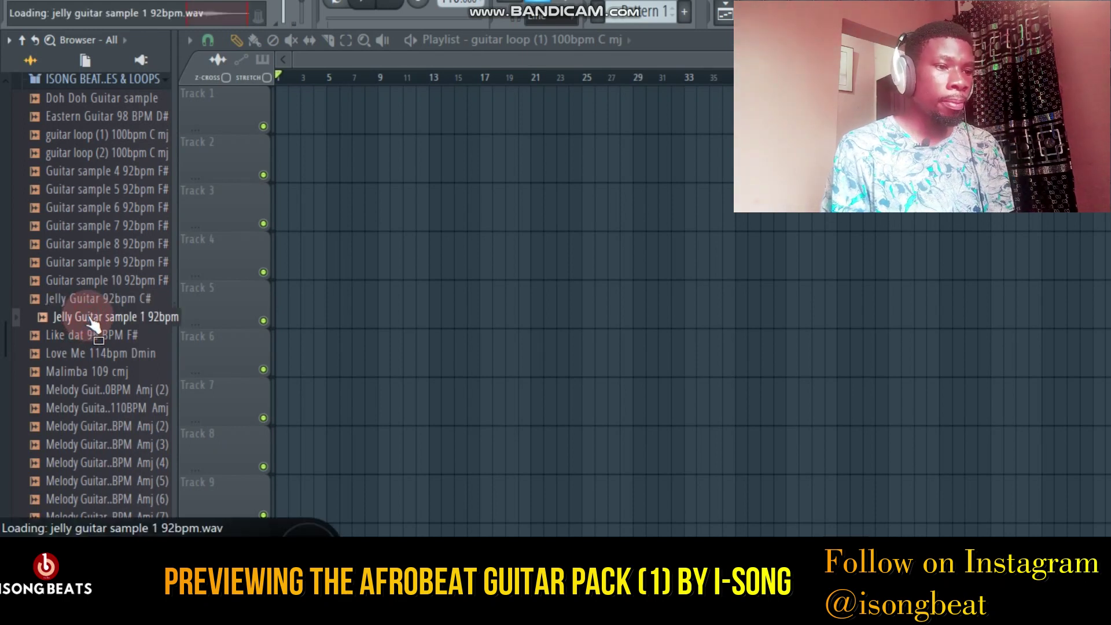
left_click(90, 336)
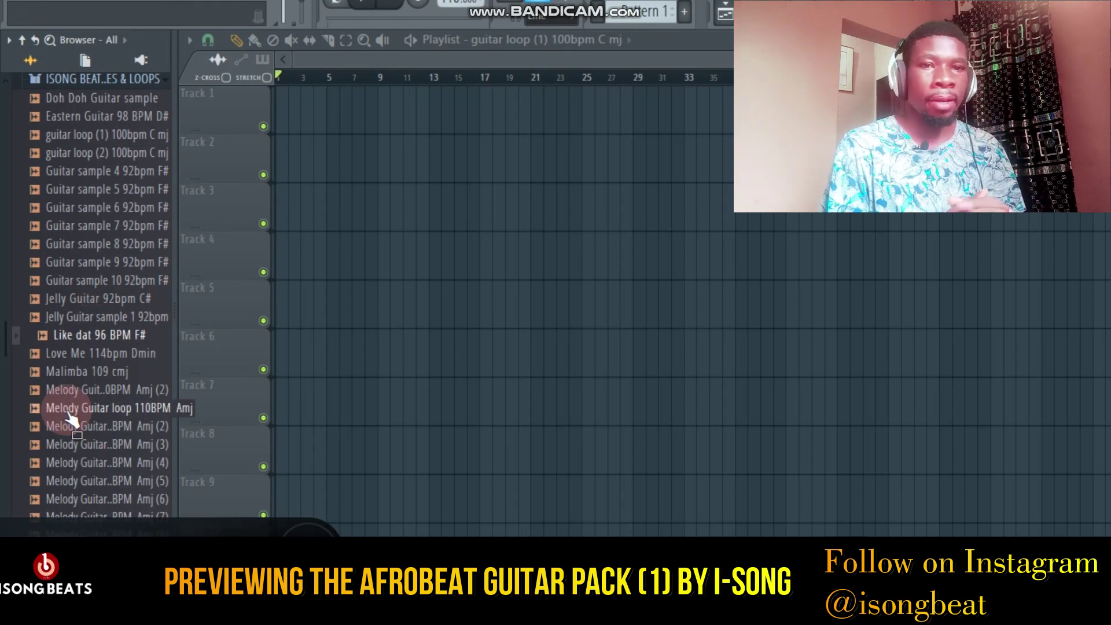